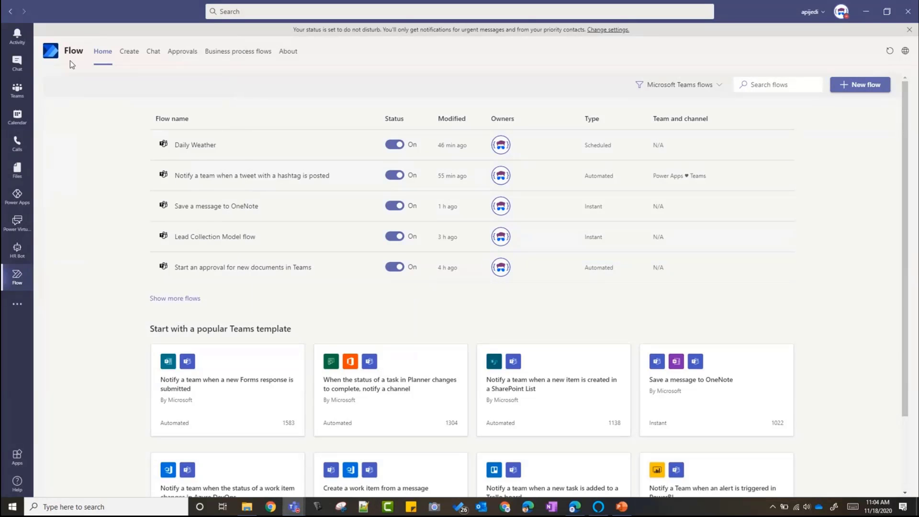
Step: Find the Flow app among the added apps, then look over its options and the flow-list filter
mouse_move(70, 60)
left_click(18, 309)
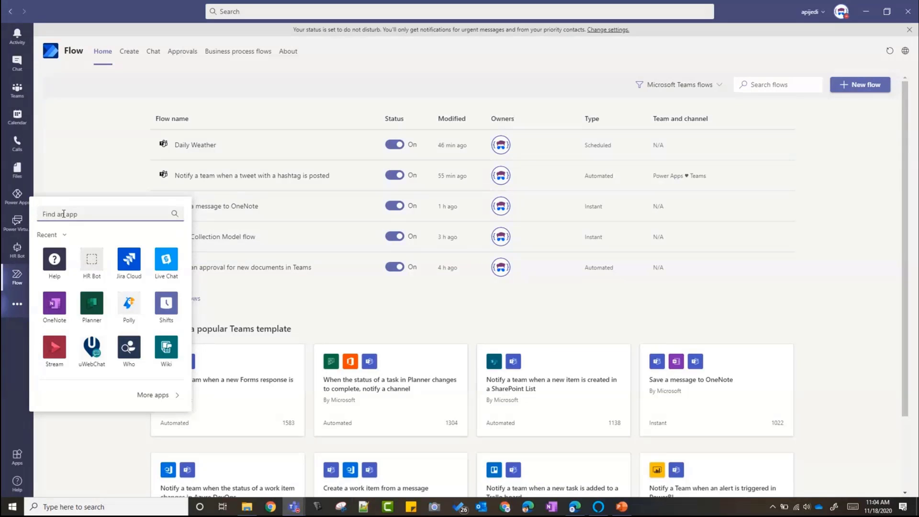
type("flow")
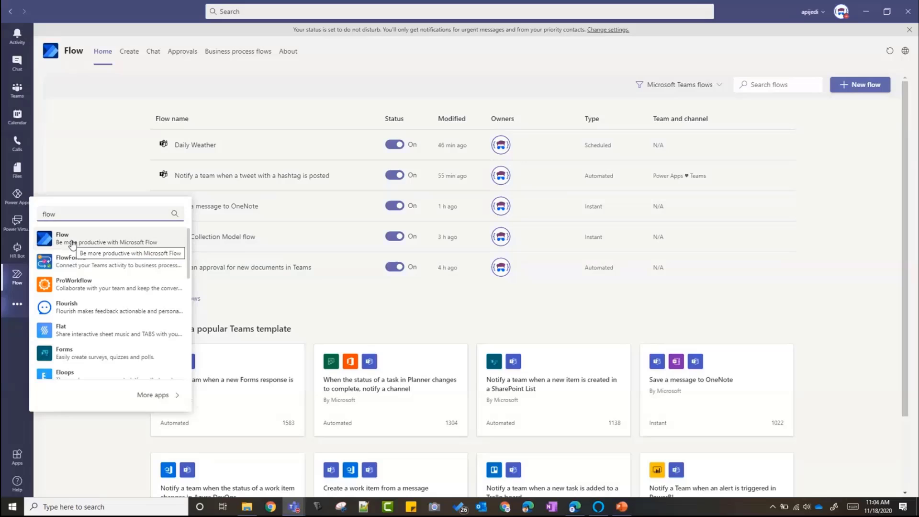
right_click(17, 282)
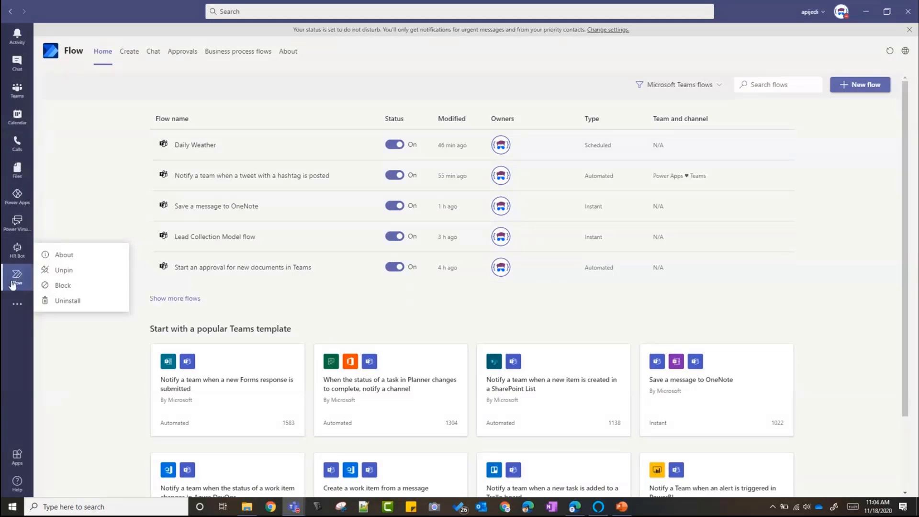
left_click(72, 183)
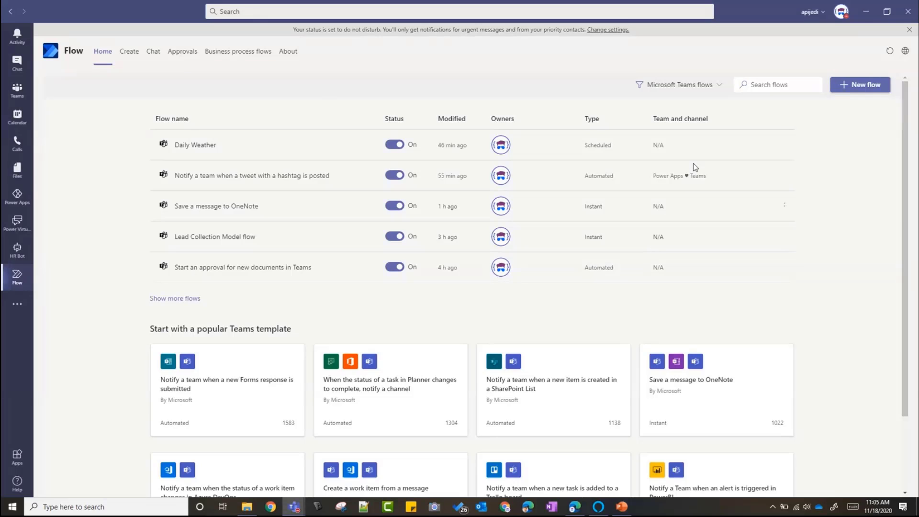
left_click(719, 86)
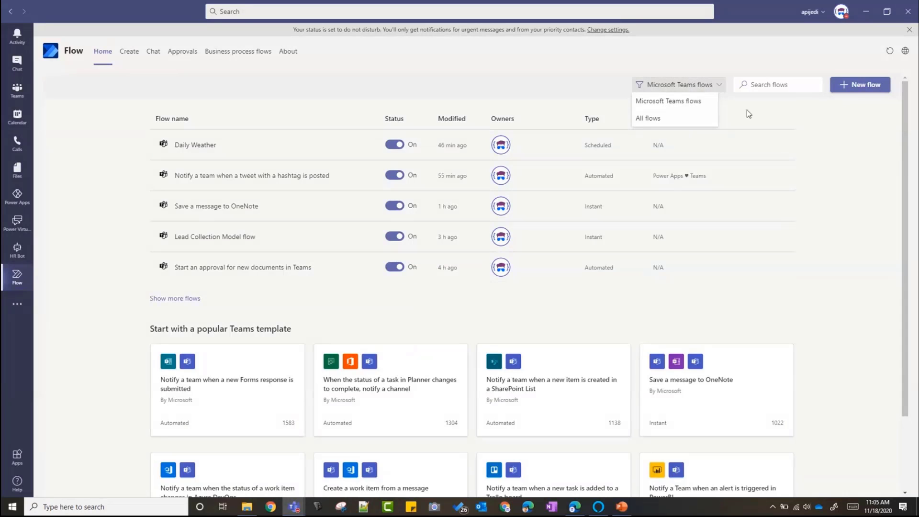
left_click(834, 138)
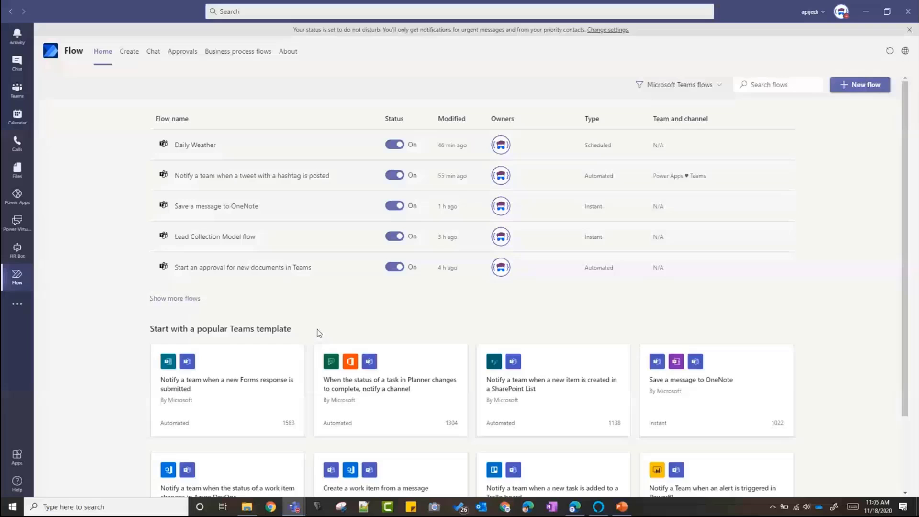
Step: Filter templates to Approval and pick 'Start an approval for new documents in Teams'
left_click(128, 57)
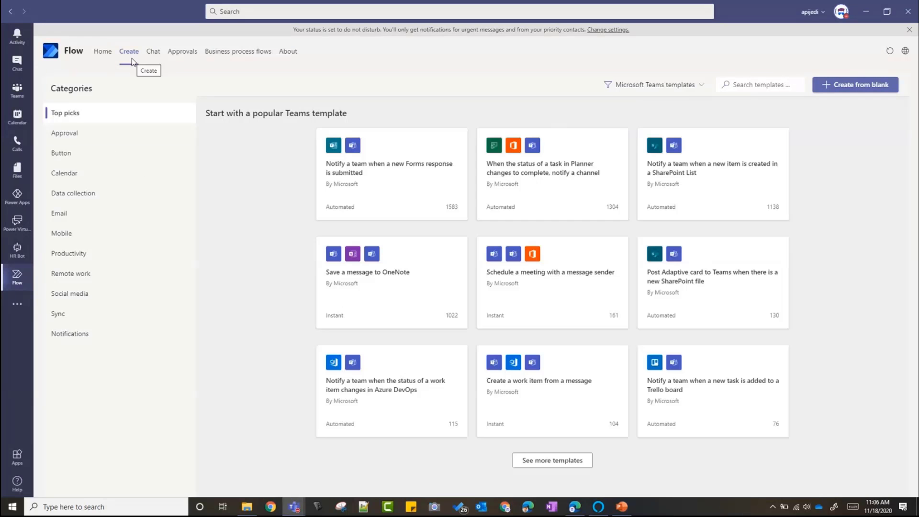
left_click(73, 138)
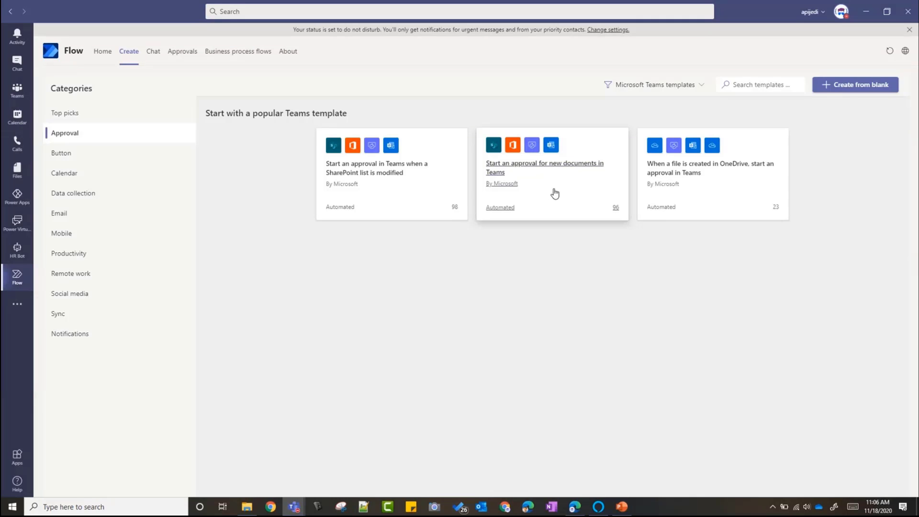
left_click(555, 194)
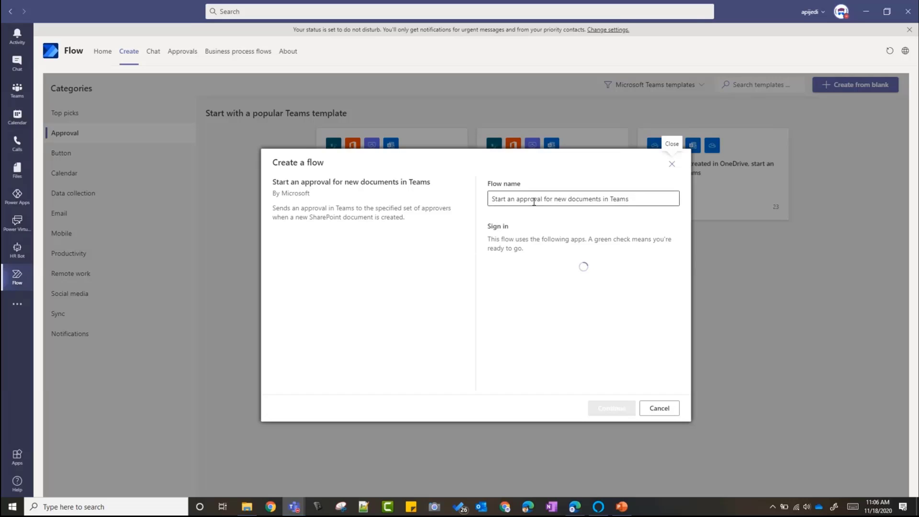
Step: Prefix the flow name with 'Demo - ' and continue past the app connections
left_click(569, 201)
key("Home")
type("Demo")
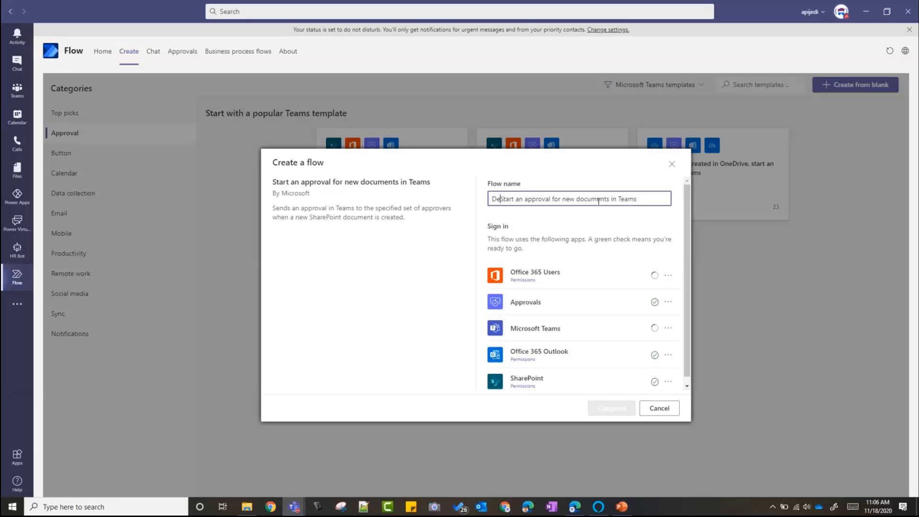
type(" -")
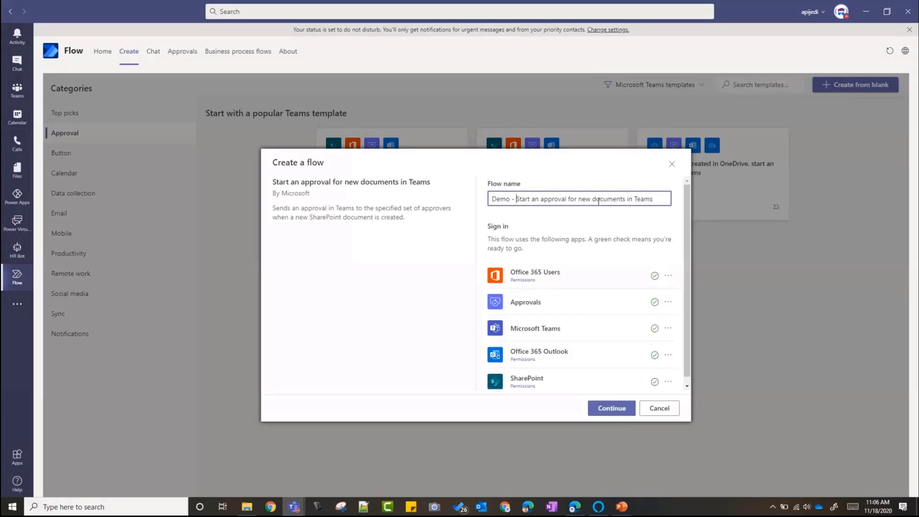
scroll(619, 268, "down", 1)
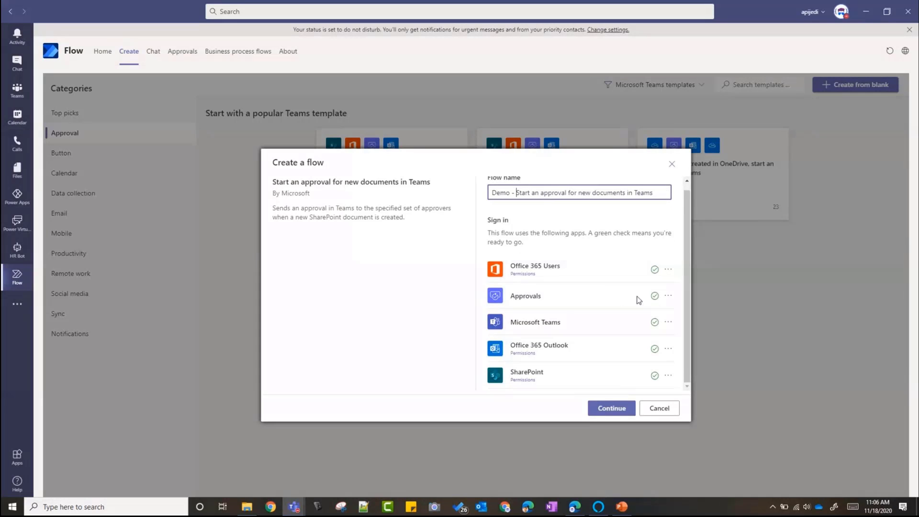
left_click(617, 410)
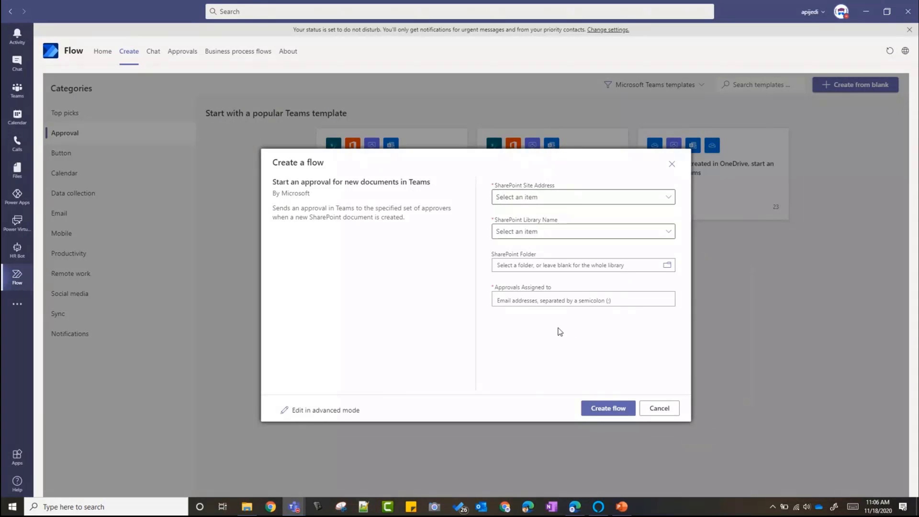
Step: Select the That API Guy SharePoint site and its Documents library
left_click(657, 200)
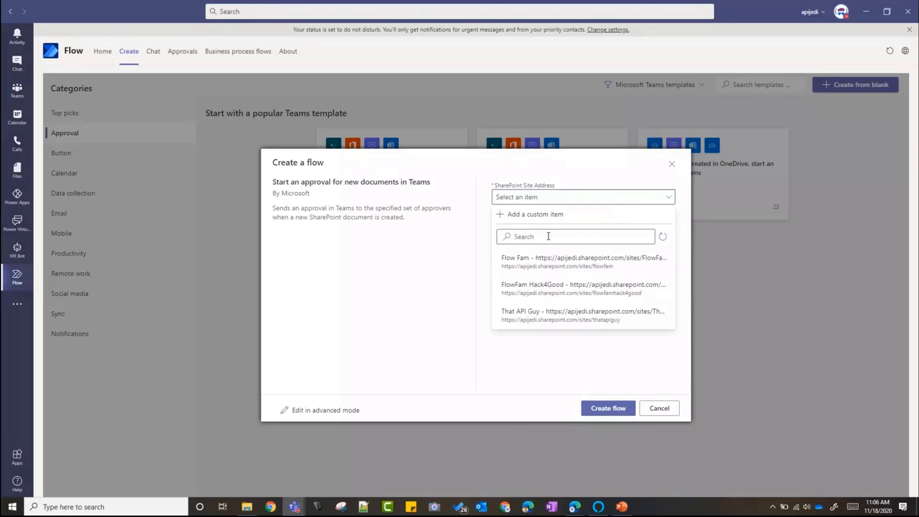
left_click(541, 318)
left_click(572, 232)
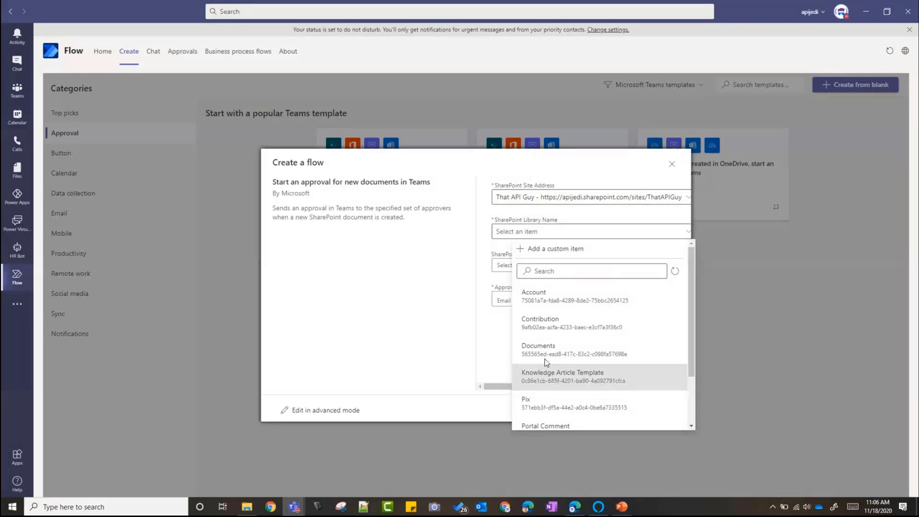
left_click(549, 358)
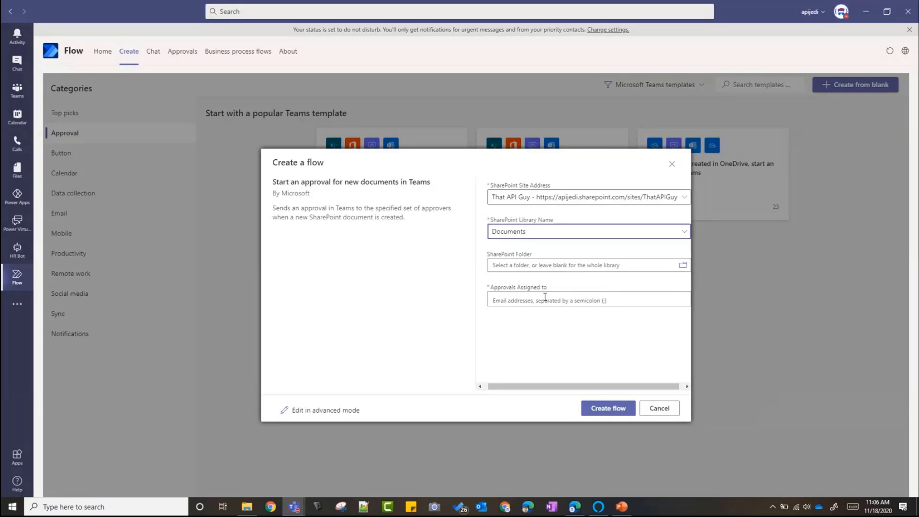
Step: Assign the suggested colleague as approver and create the flow
left_click(527, 300)
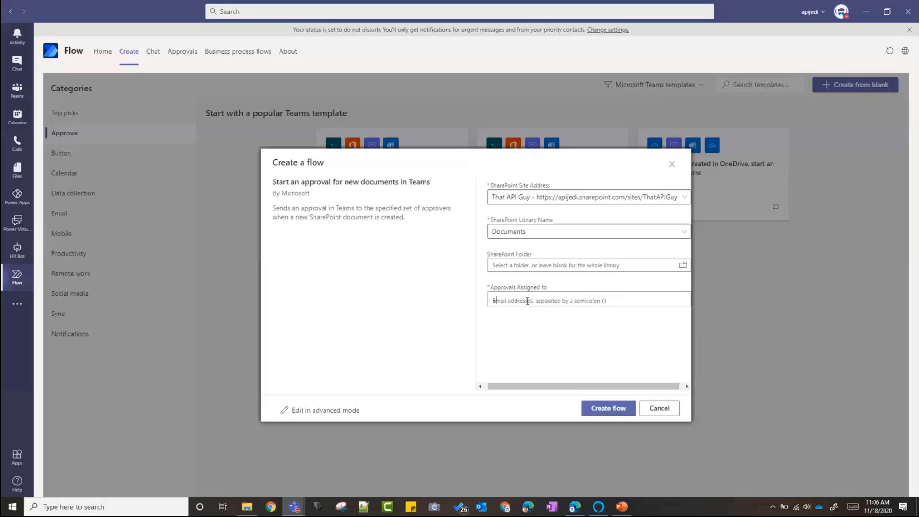
type("vivekb")
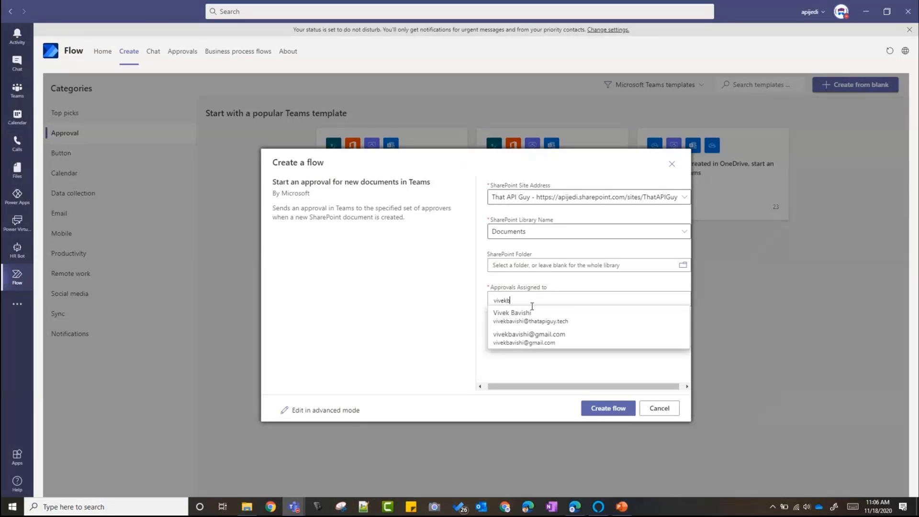
left_click(535, 321)
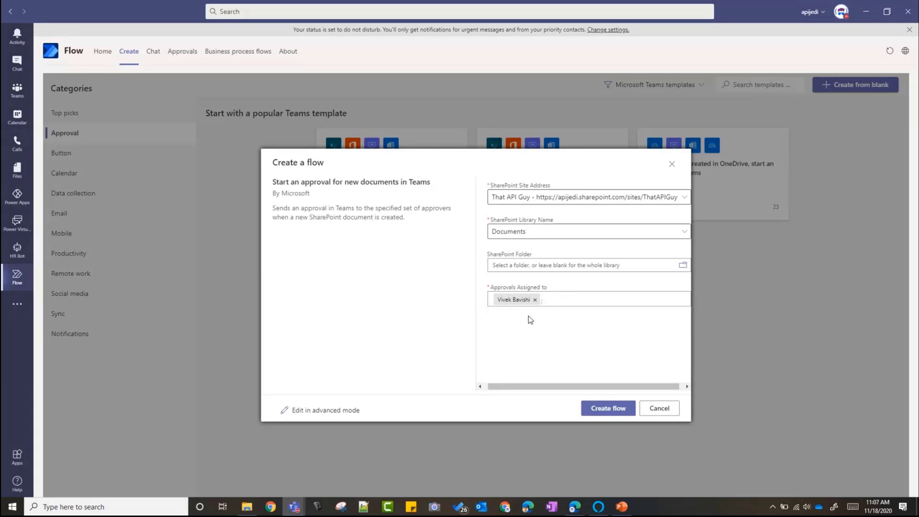
left_click(611, 414)
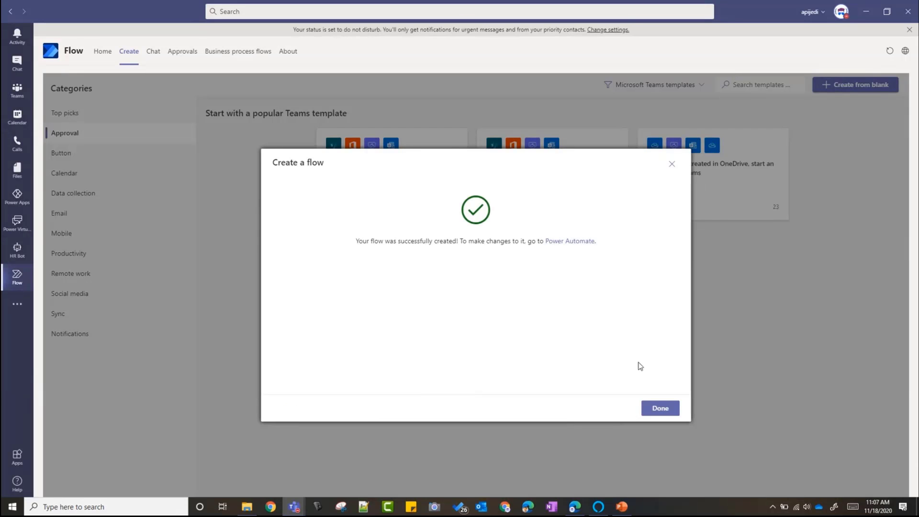
Step: Dismiss the confirmation, check the AttendeeReport.csv approval in chat, then return to the Flow app
left_click(664, 411)
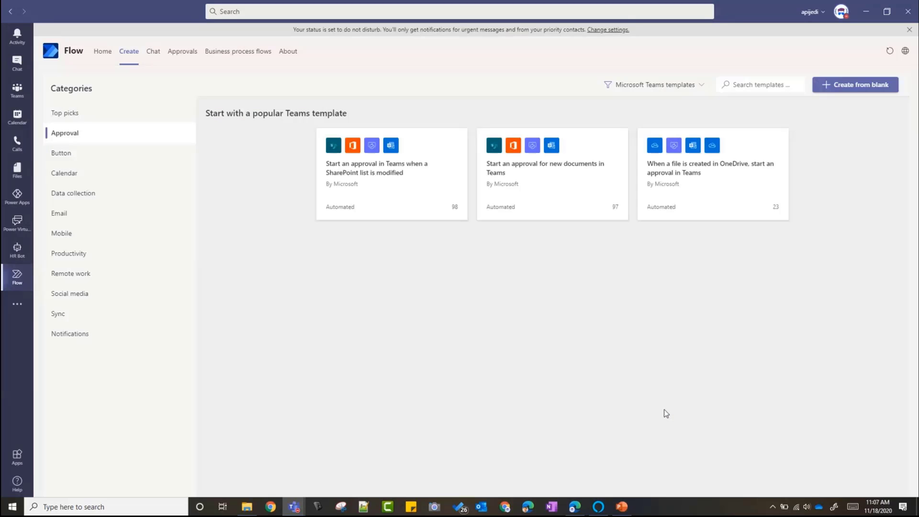
left_click(17, 63)
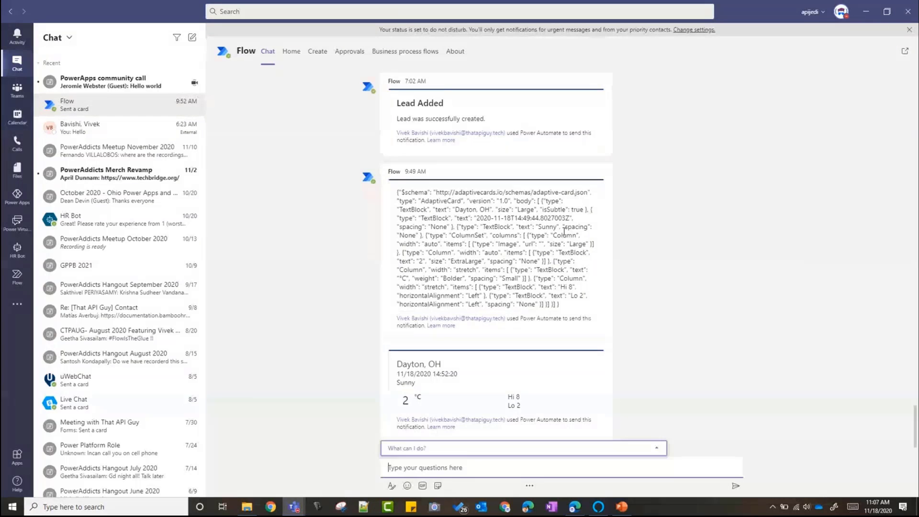
scroll(564, 232, "up", 5)
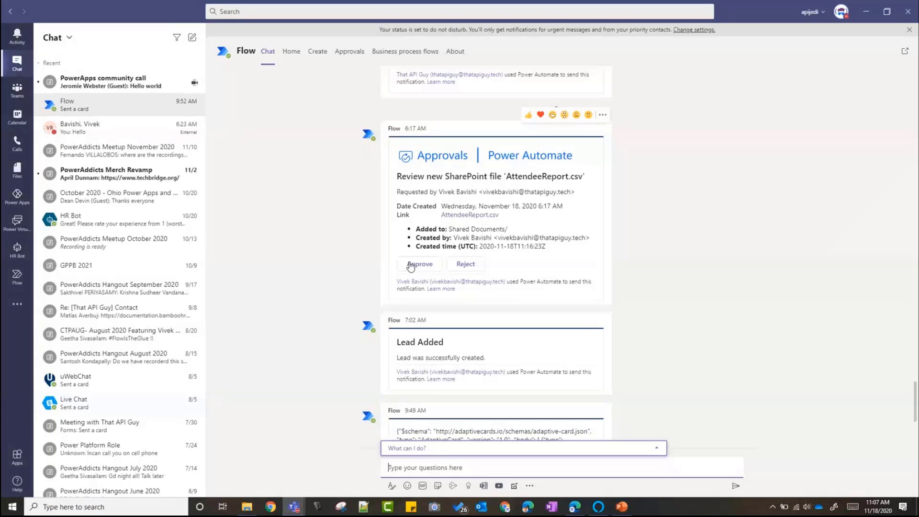
left_click(17, 276)
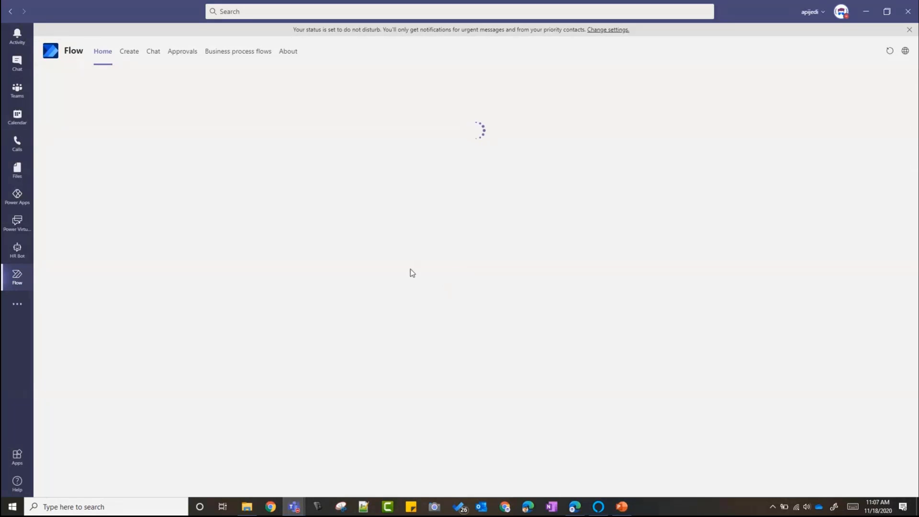
Step: Show the Flow app's Create page with Top picks Teams templates
left_click(126, 60)
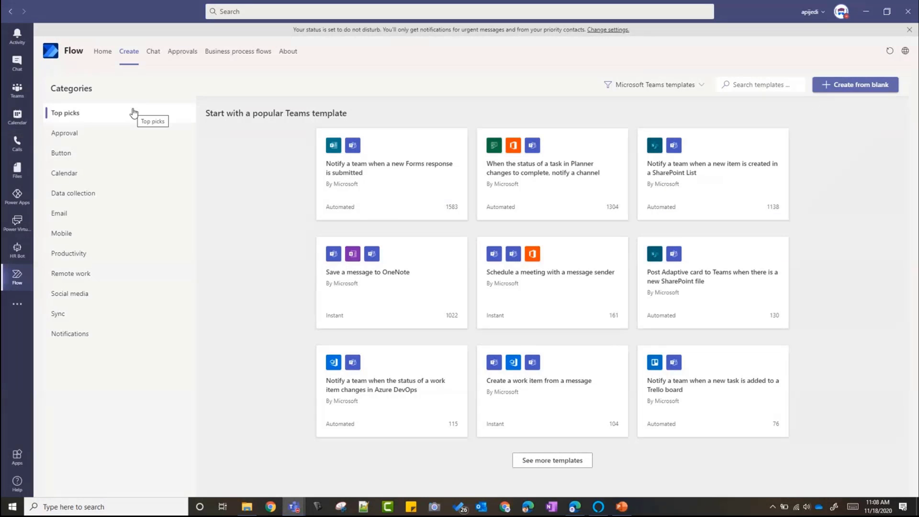
Step: Open PowerAddicts > General and show the first message's More actions menu
left_click(22, 94)
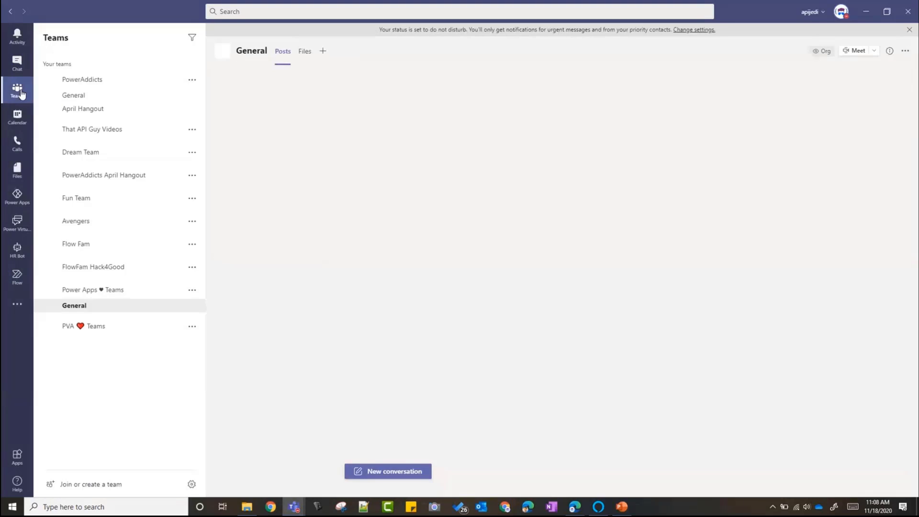
left_click(85, 95)
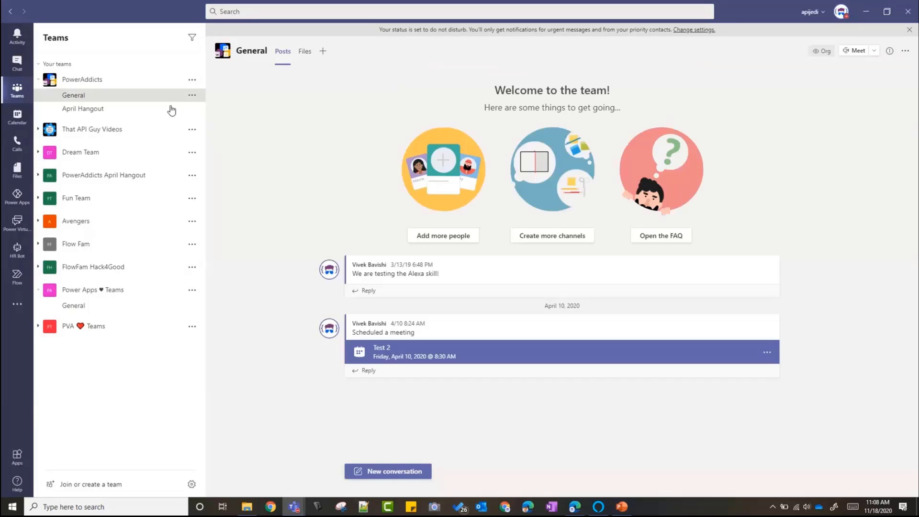
mouse_move(776, 273)
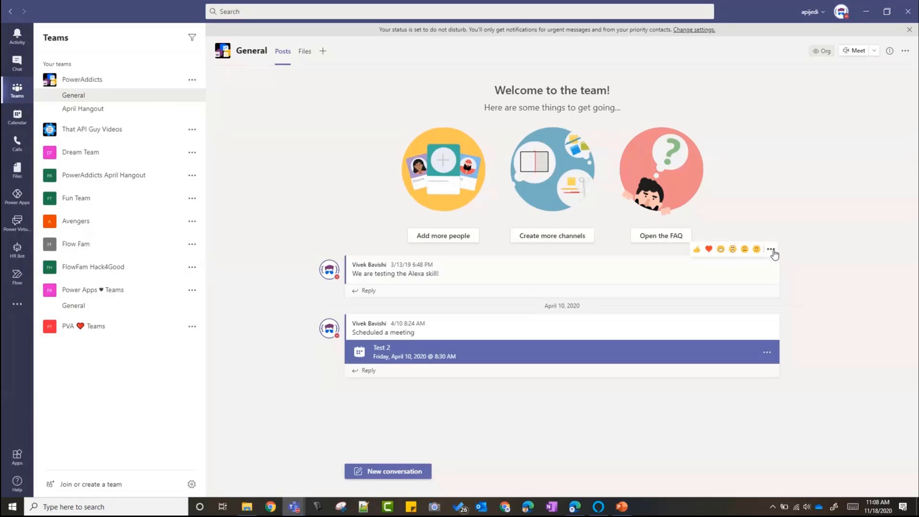
left_click(772, 250)
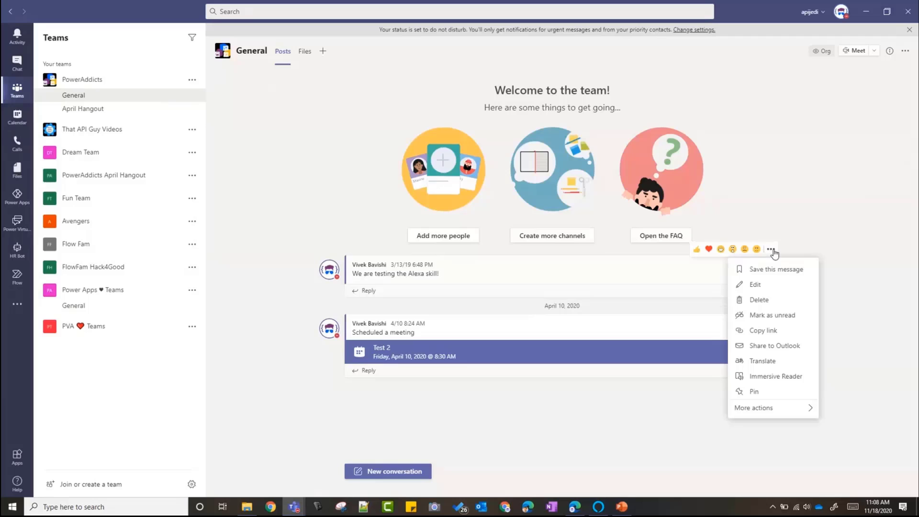
mouse_move(770, 411)
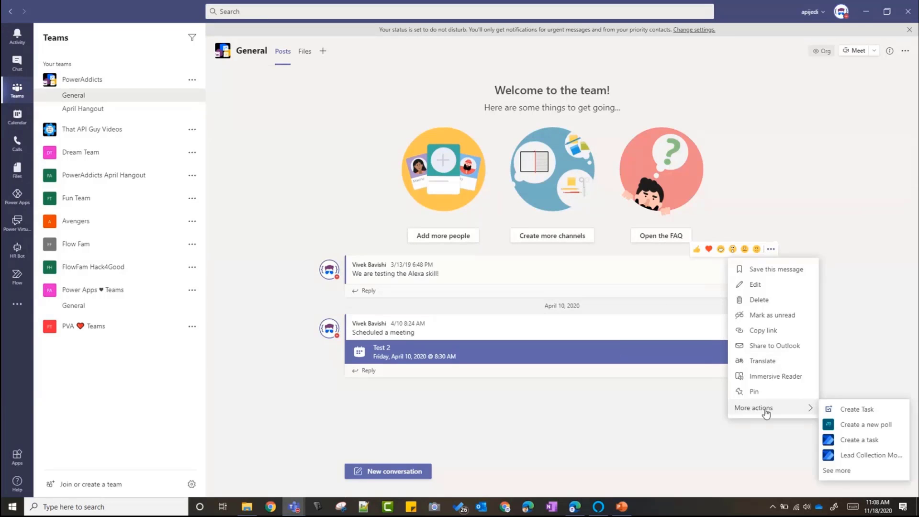
Step: Create a task named 'Test' due Nov 19, 2020 from the first message
left_click(861, 440)
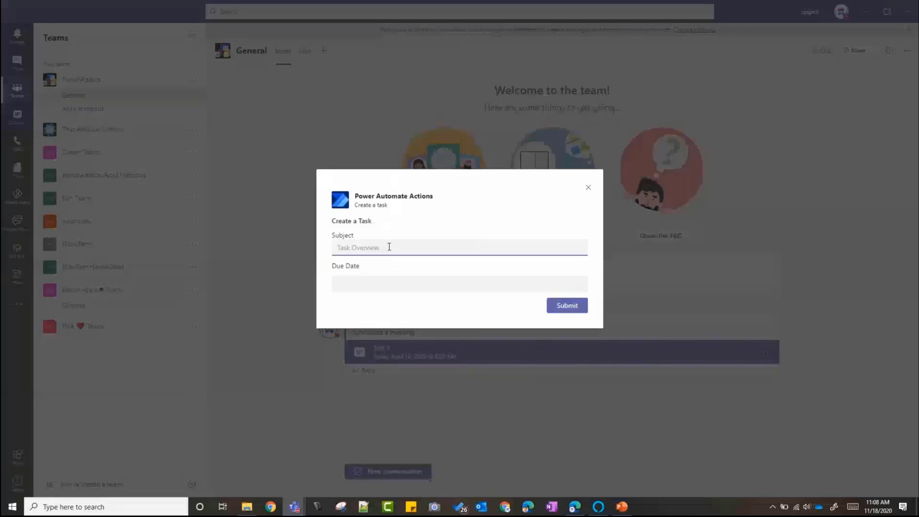
type("Test")
left_click(398, 283)
left_click(425, 367)
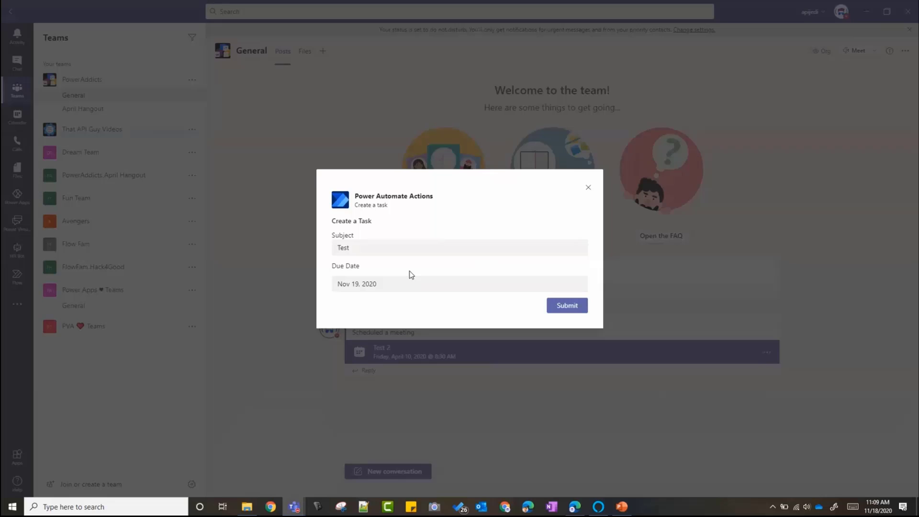
left_click(572, 309)
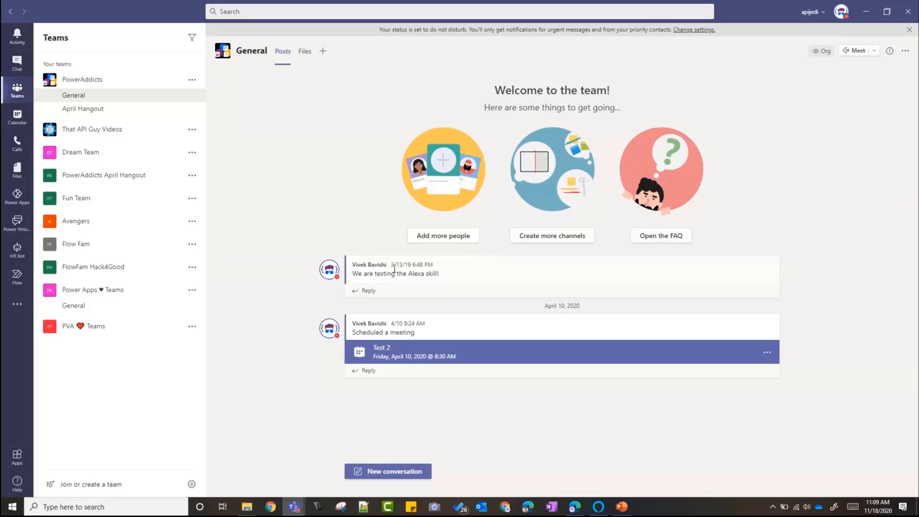
mouse_move(399, 276)
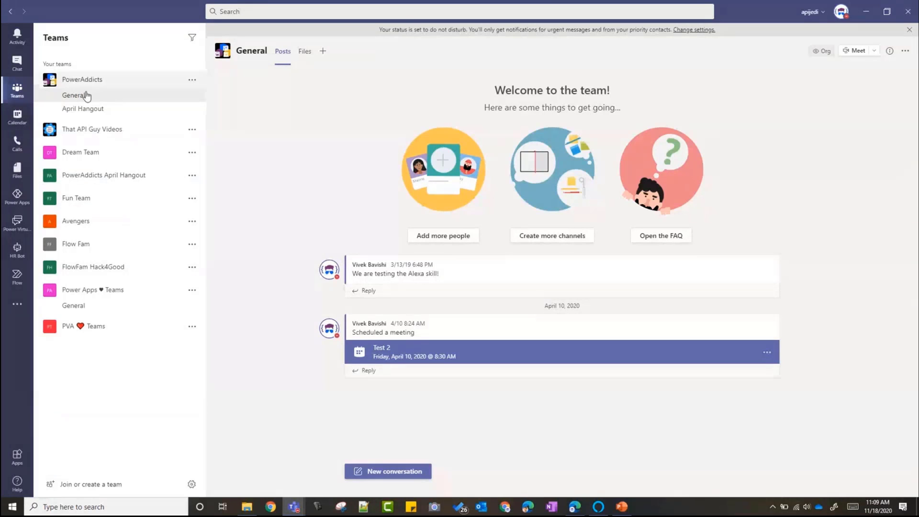
Step: Return to the Flow Home list showing five flows, the Demo approval on top
left_click(13, 286)
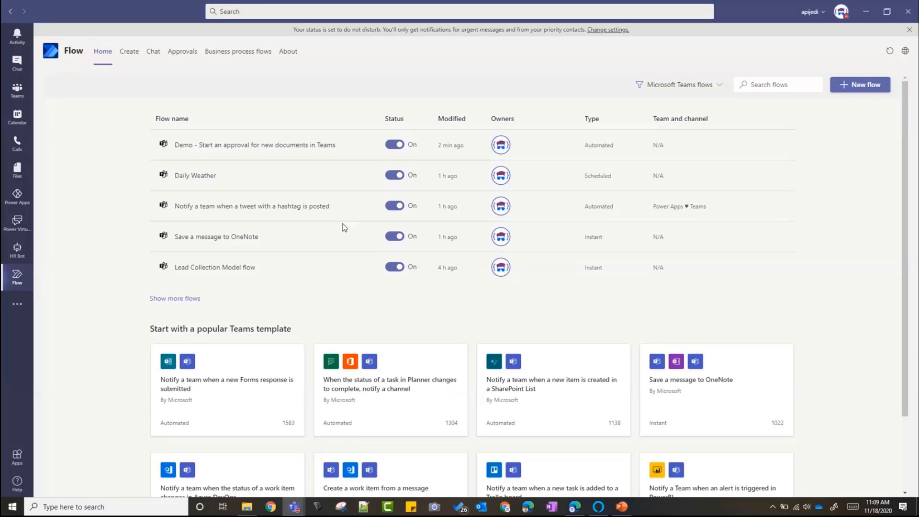
Step: Edit the Create a task flow and expand its For a selected message trigger
left_click(189, 300)
left_click(205, 364)
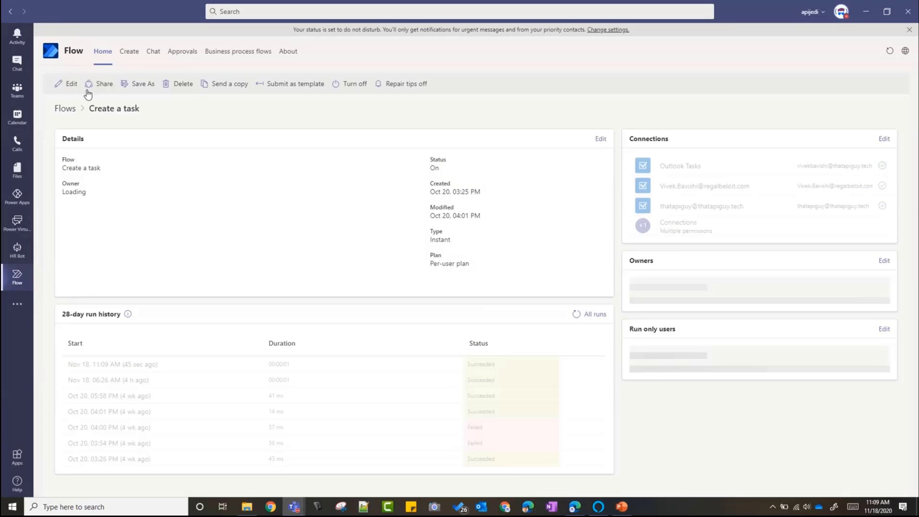
left_click(67, 84)
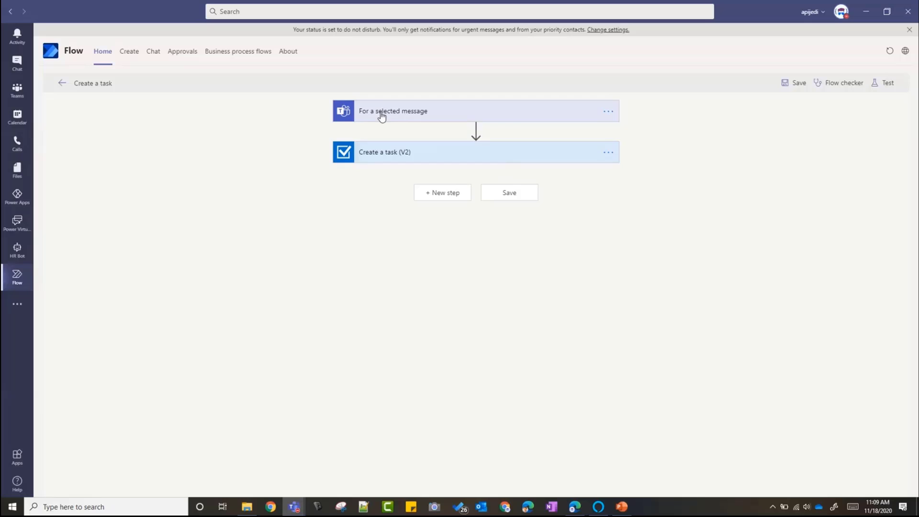
left_click(403, 116)
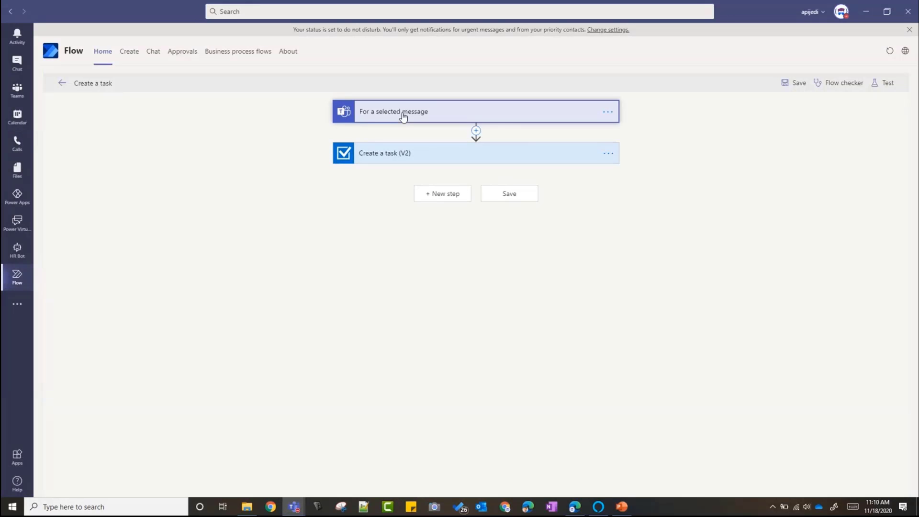
left_click(403, 117)
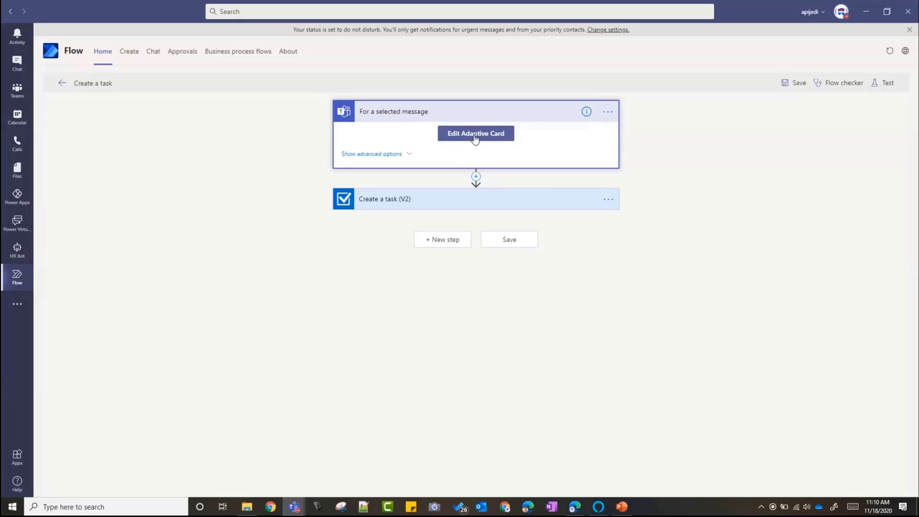
left_click(476, 135)
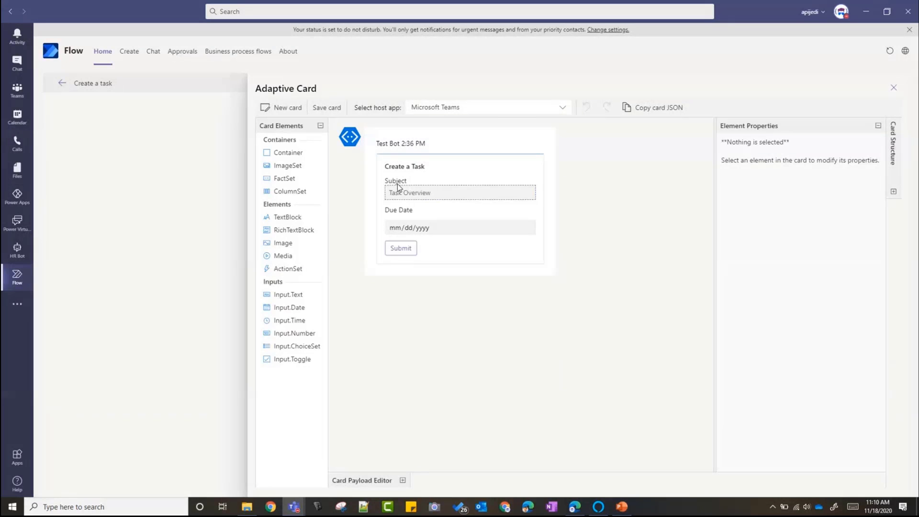
left_click(416, 194)
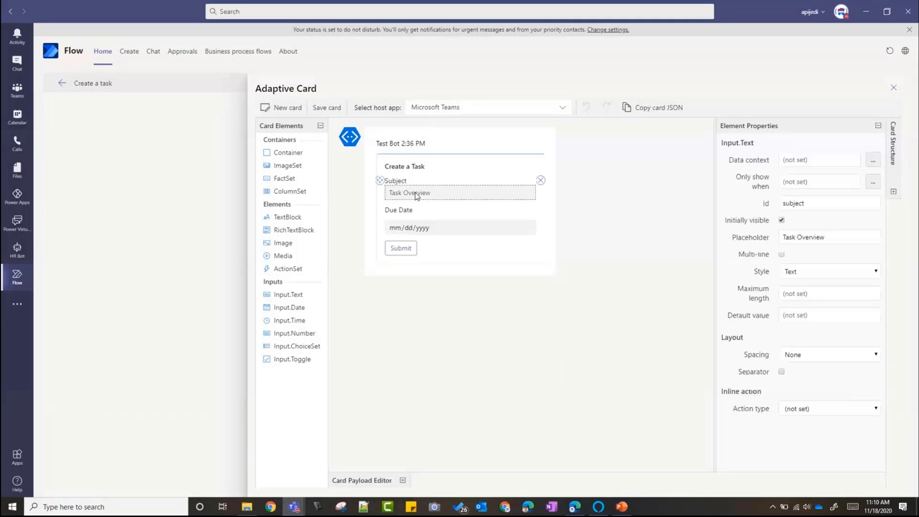
left_click(416, 230)
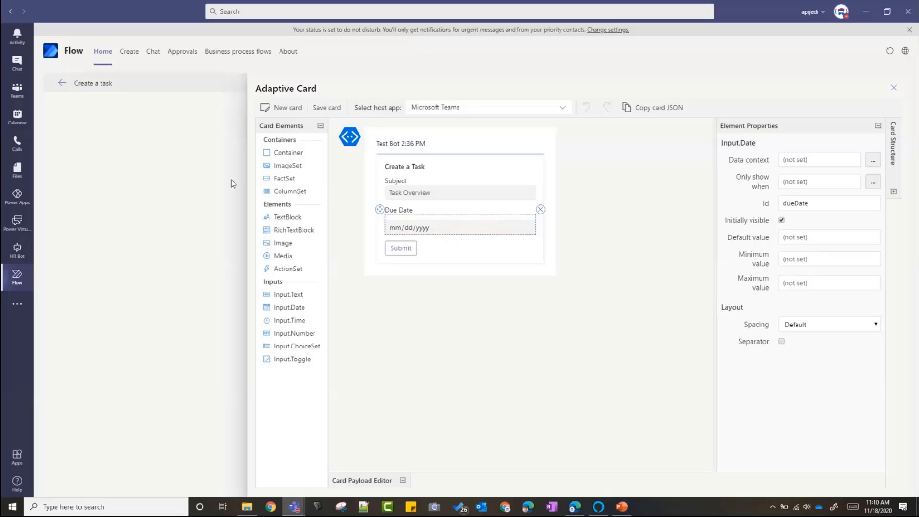
Step: Close the card editor, review the Create a task (V2) Due Date field, and exit to Flow home
left_click(893, 88)
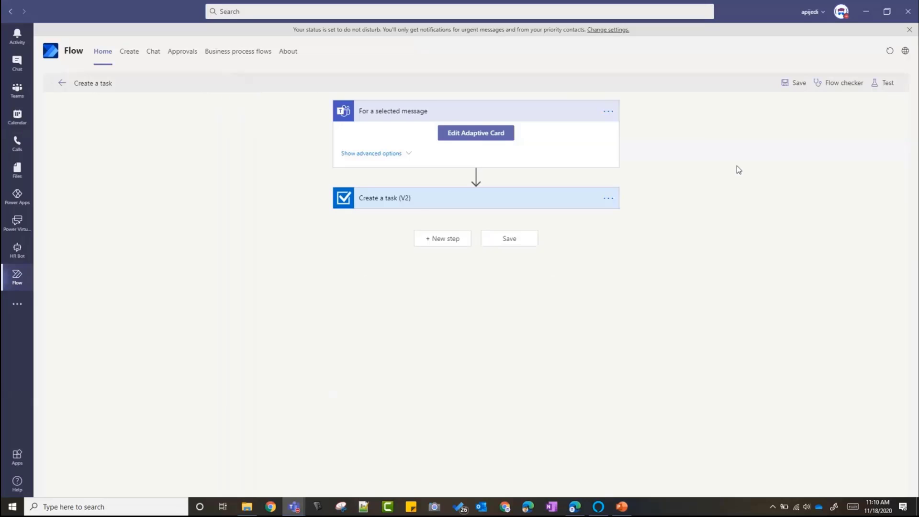
left_click(419, 202)
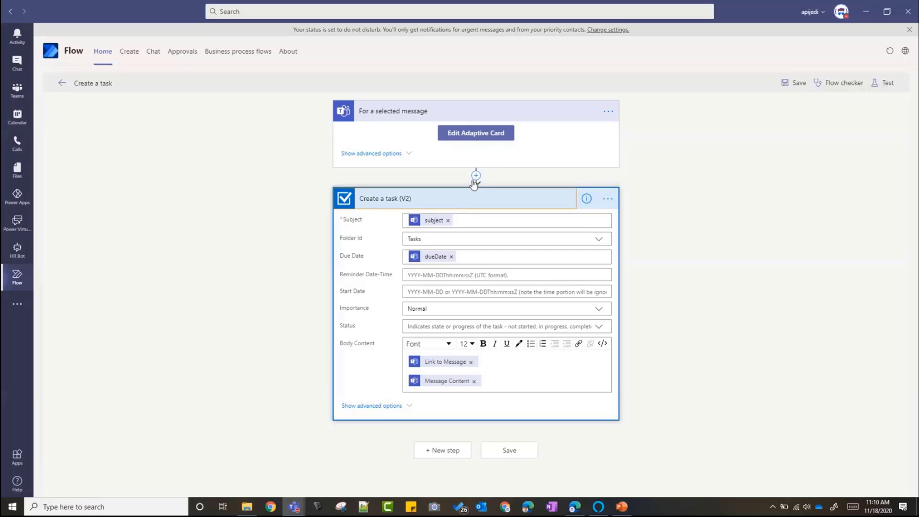
left_click(474, 259)
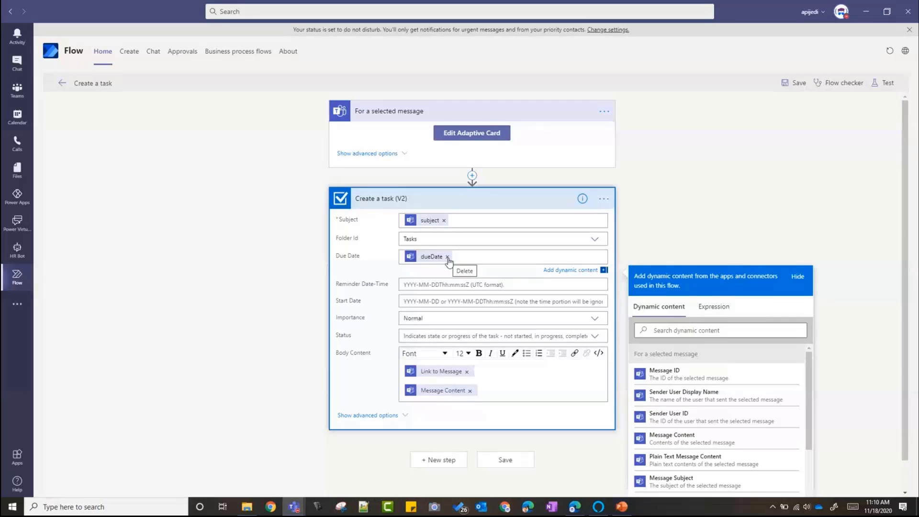
scroll(728, 404, "down", 1)
scroll(728, 404, "down", 3)
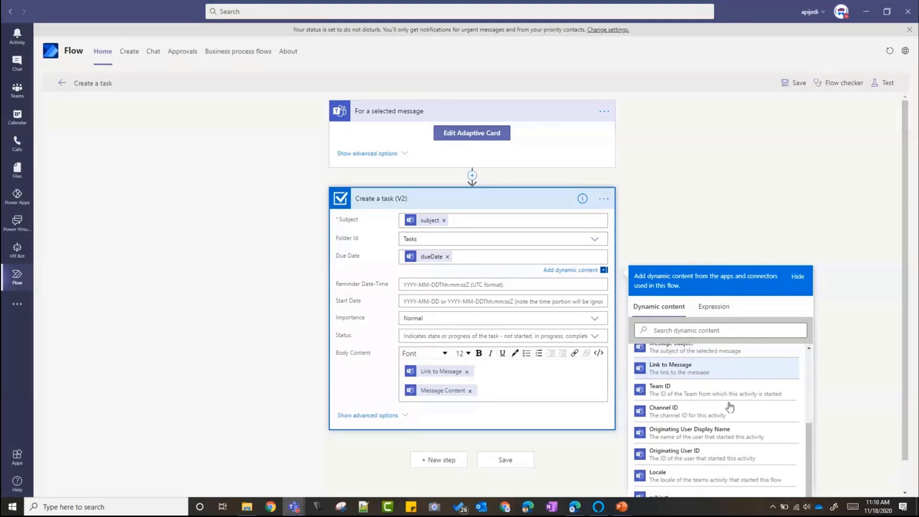
scroll(728, 405, "up", 5)
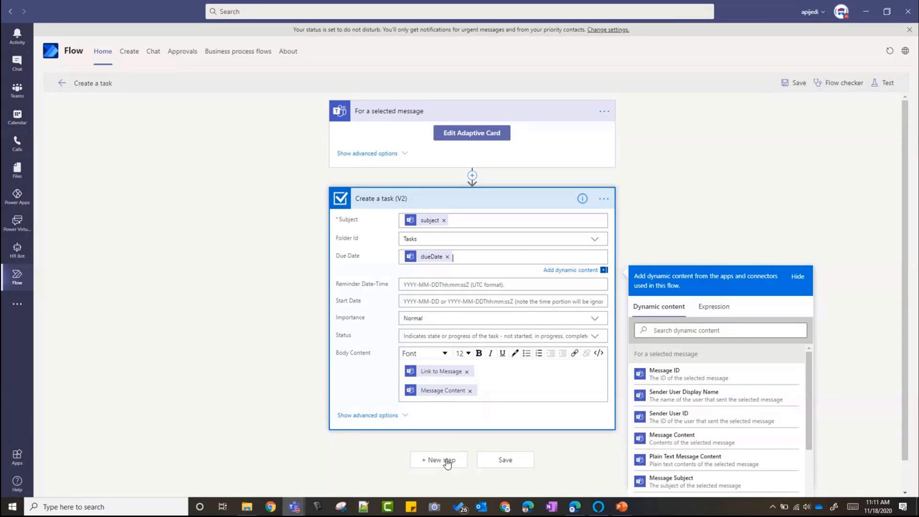
left_click(435, 204)
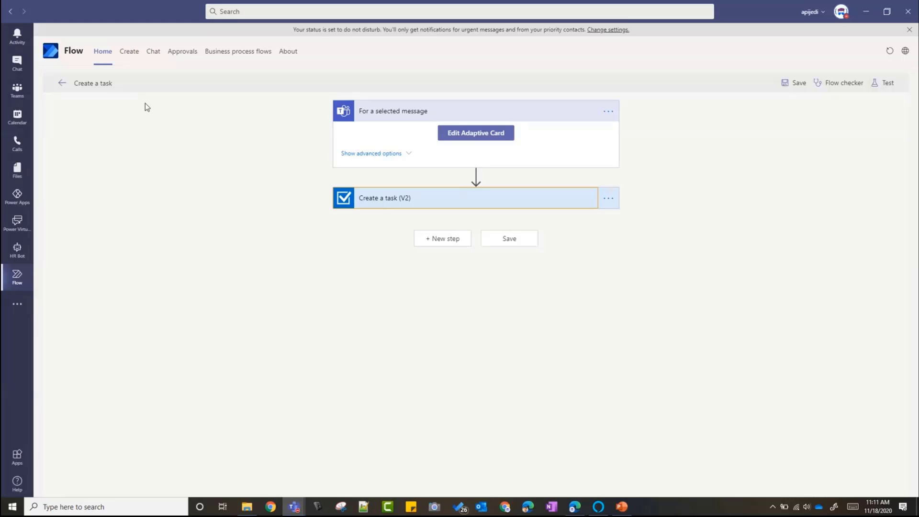
left_click(63, 83)
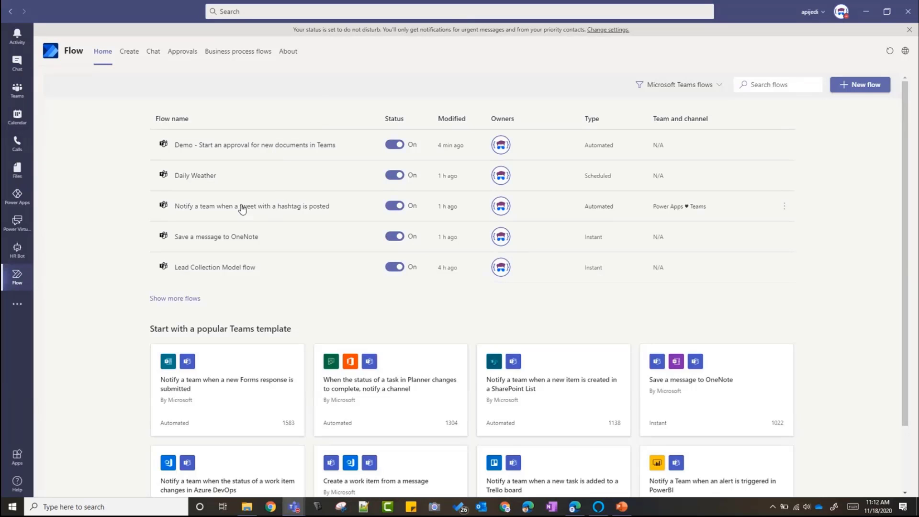
Step: Minimize Teams and move from the Lead collection sample to the Candidate feedback sample
left_click(866, 17)
left_click(391, 7)
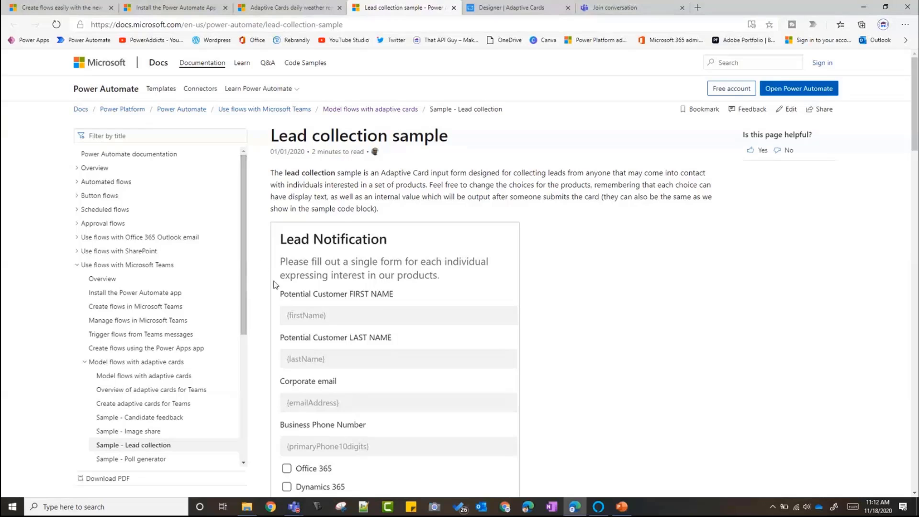
scroll(153, 287, "down", 2)
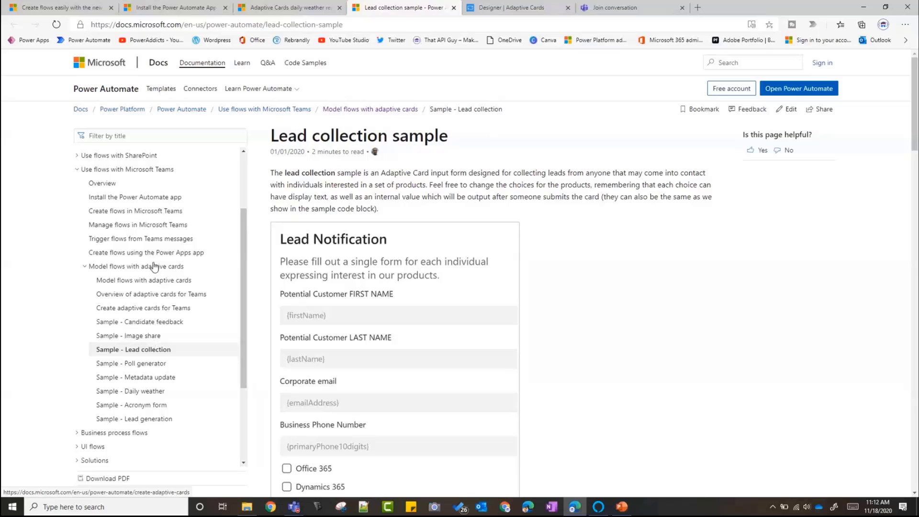
left_click(142, 323)
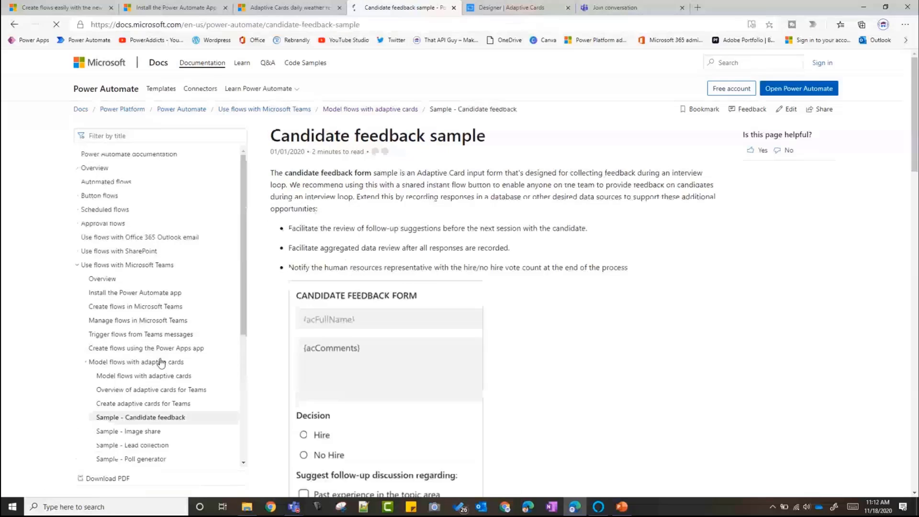
scroll(335, 359, "down", 7)
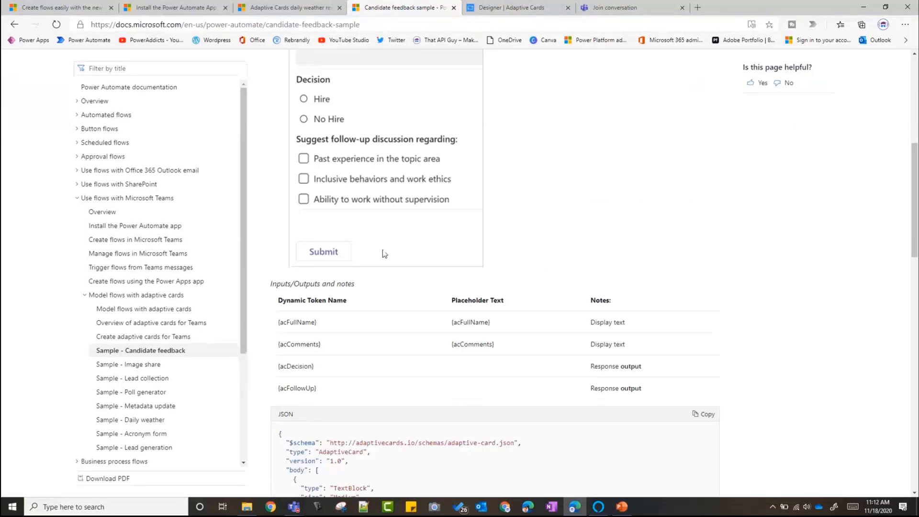
scroll(384, 254, "up", 3)
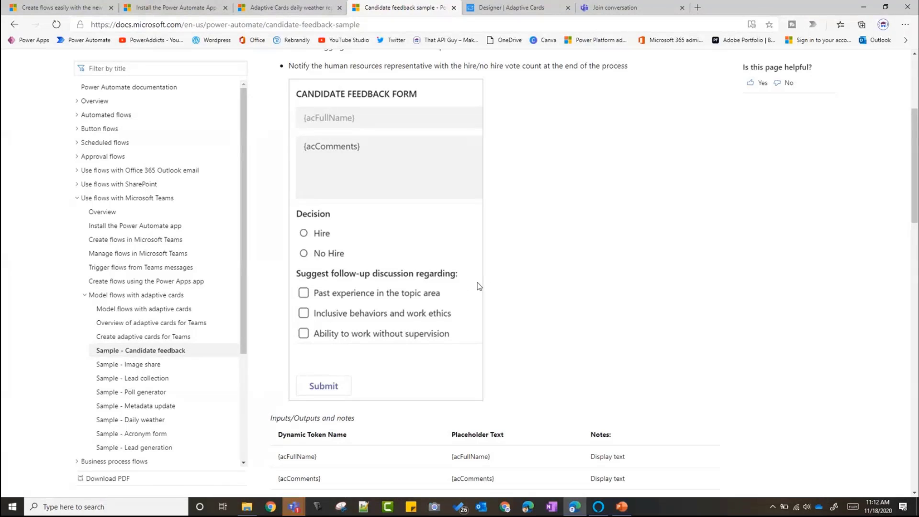
scroll(164, 361, "down", 2)
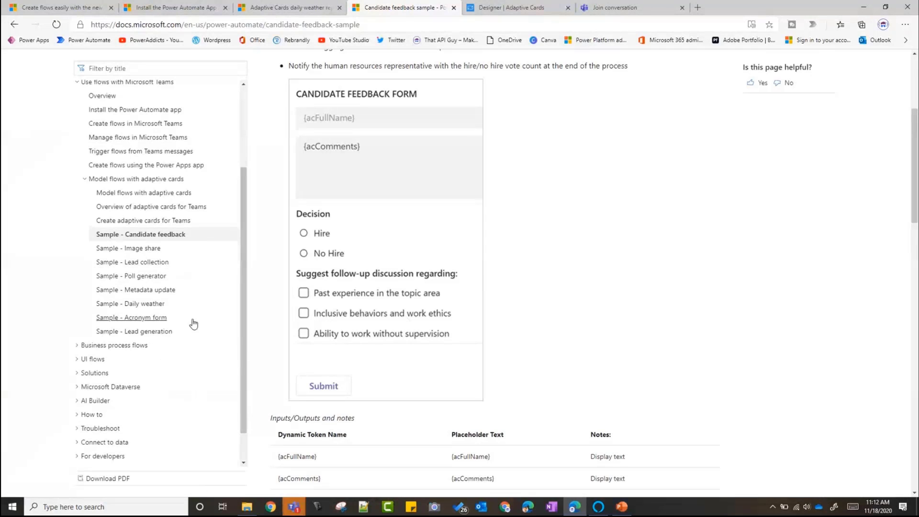
Step: Open the Poll generator sample and scroll through its tokens and JSON
left_click(157, 277)
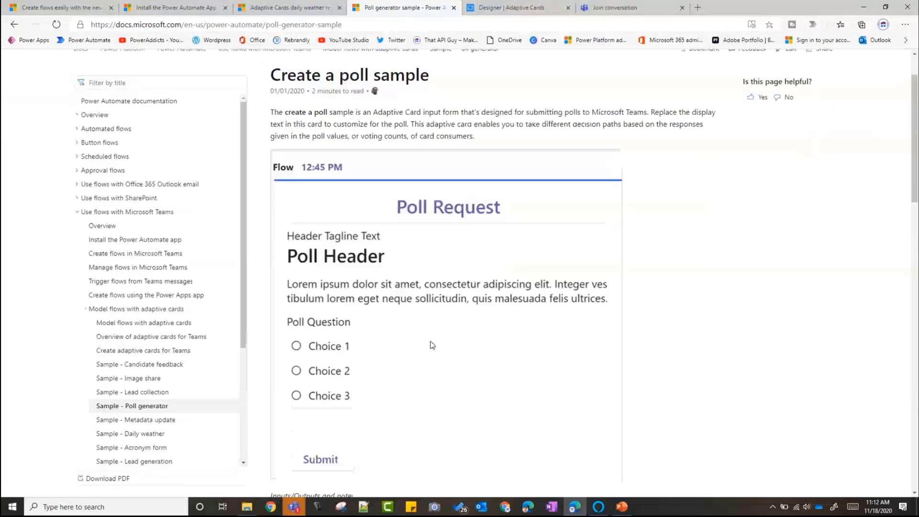
scroll(430, 341, "down", 2)
scroll(392, 402, "down", 4)
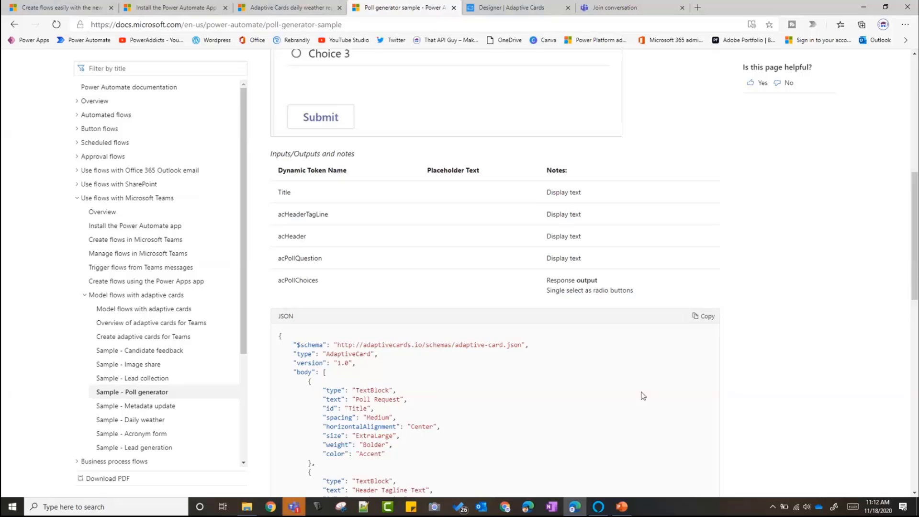
left_click(294, 506)
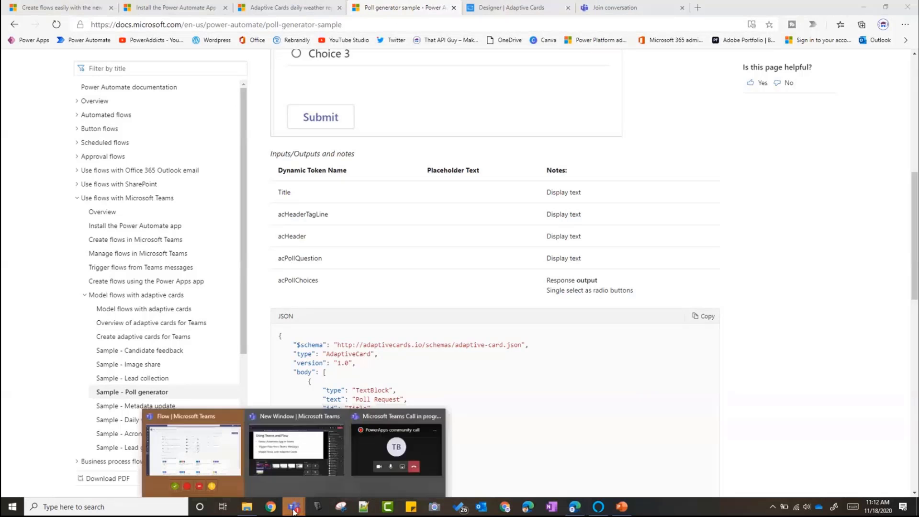
Step: Open the four-step Lead Collection Model flow in the editor, then go to PowerAddicts > General
left_click(228, 476)
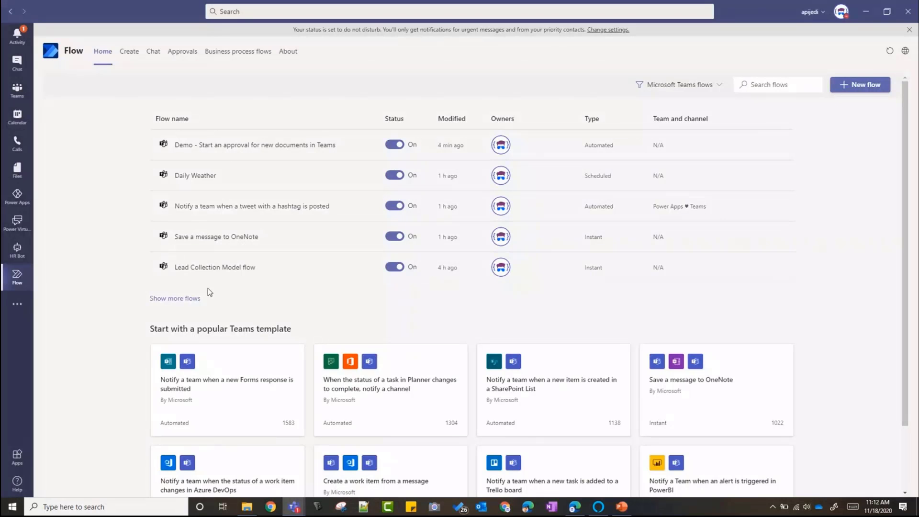
left_click(226, 269)
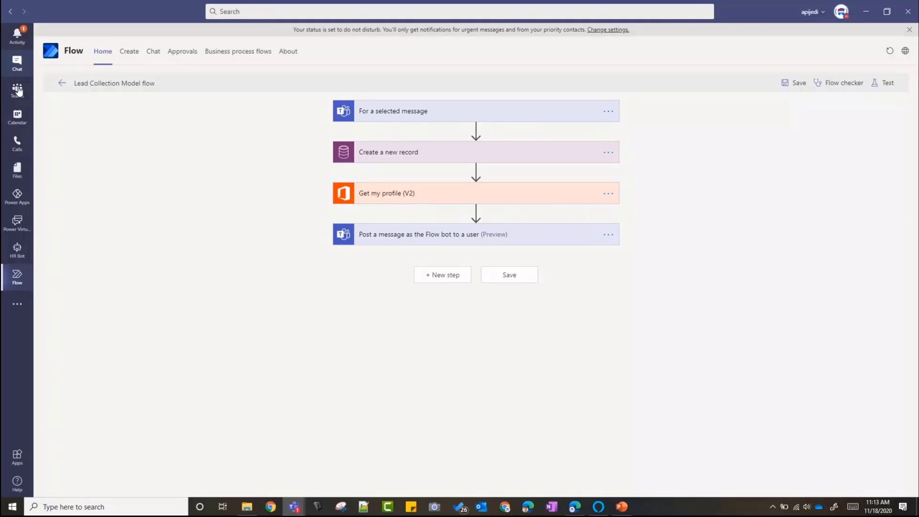
left_click(18, 89)
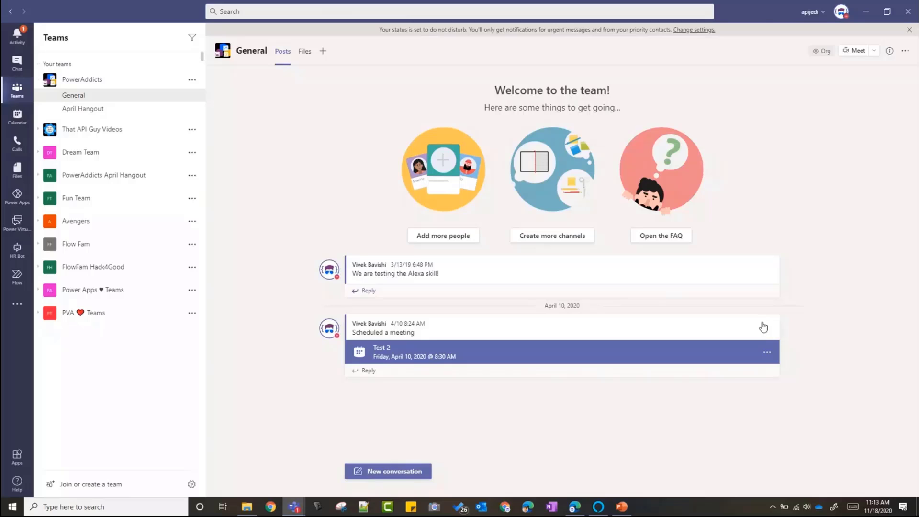
left_click(771, 250)
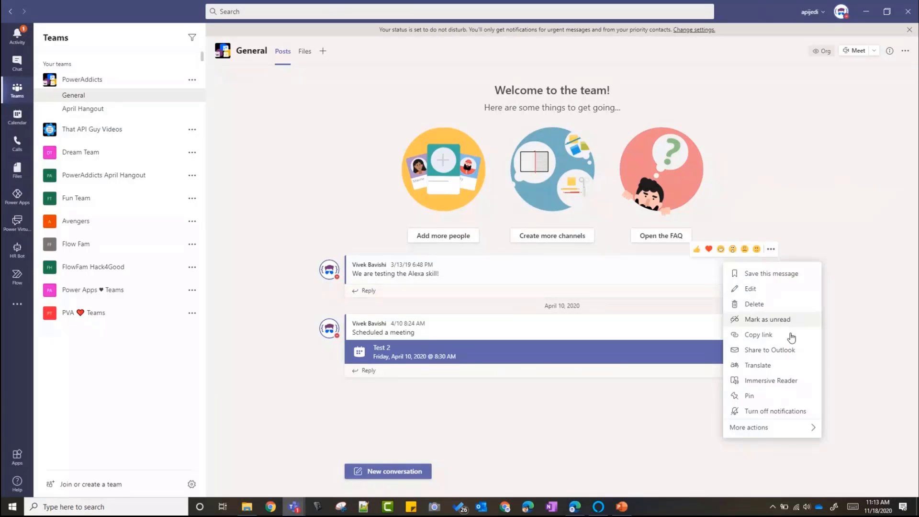
mouse_move(778, 427)
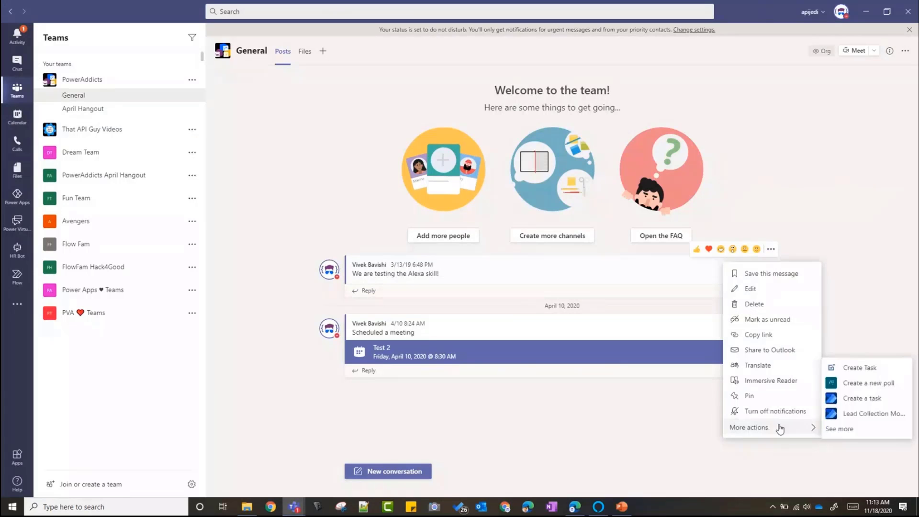
left_click(869, 414)
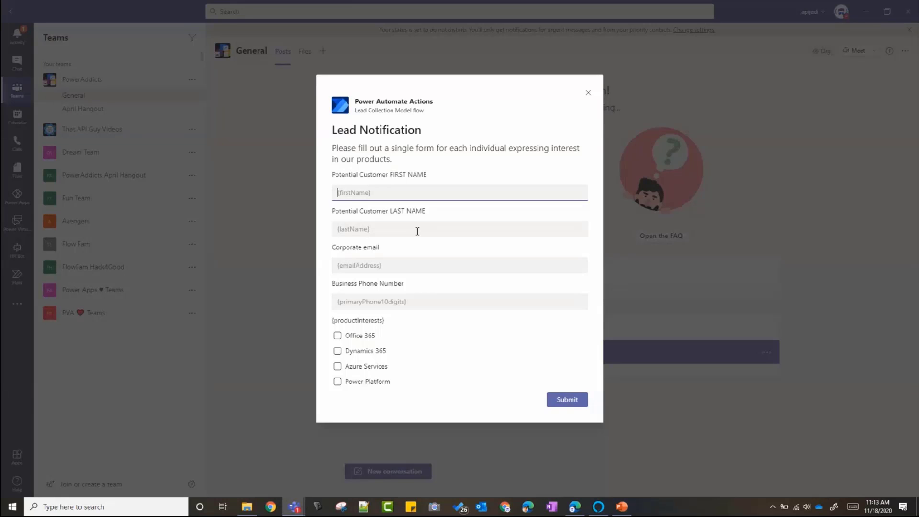
left_click(588, 93)
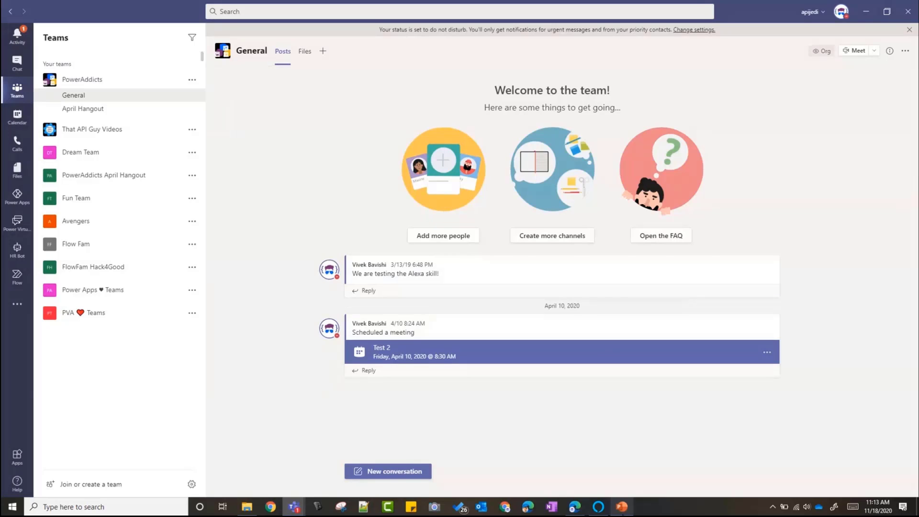
Step: Show the Nearby Accounts slide explaining the New Accounts added in CRM flow
left_click(621, 506)
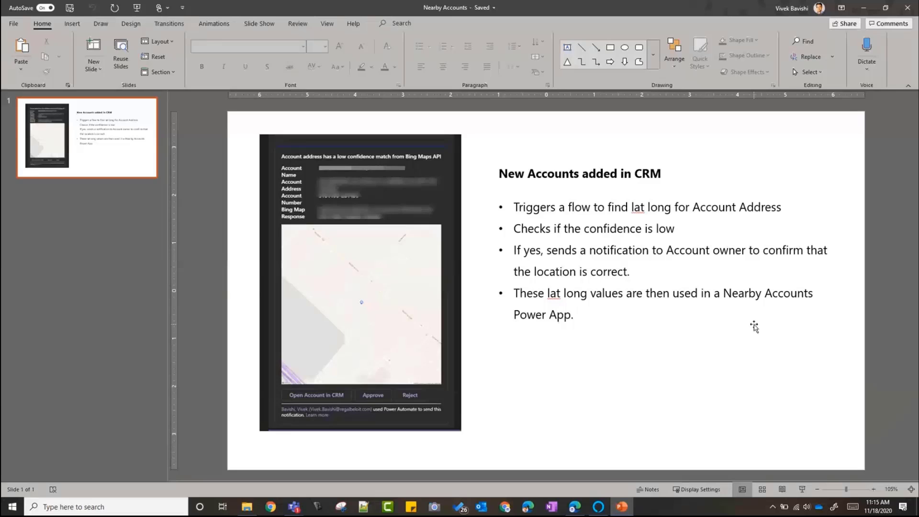
Step: Minimize PowerPoint so the PowerAddicts General channel is visible again
left_click(863, 9)
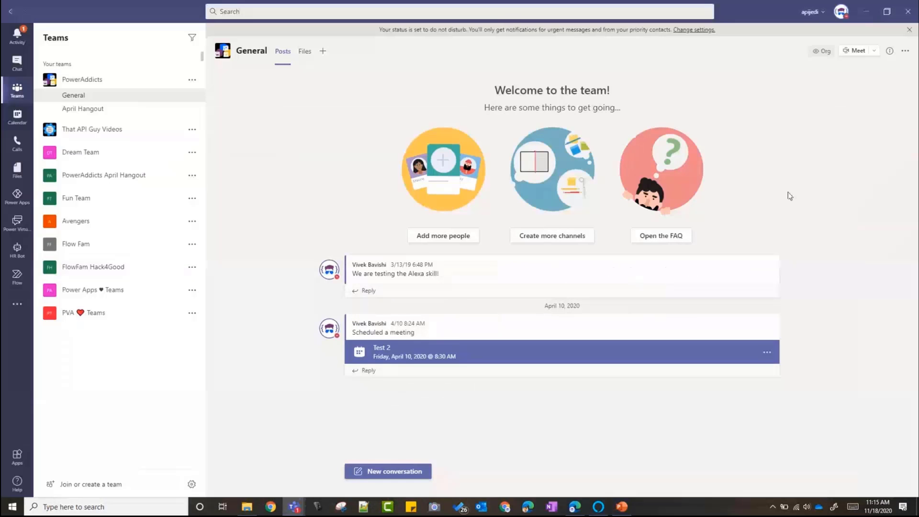